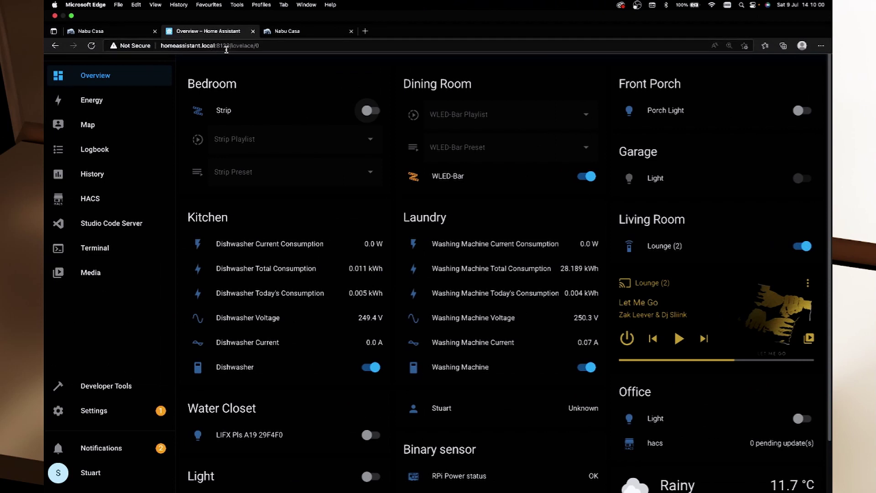
# Go to Settings and open Home Assistant Cloud to reach its sign-in page.
pyautogui.click(99, 412)
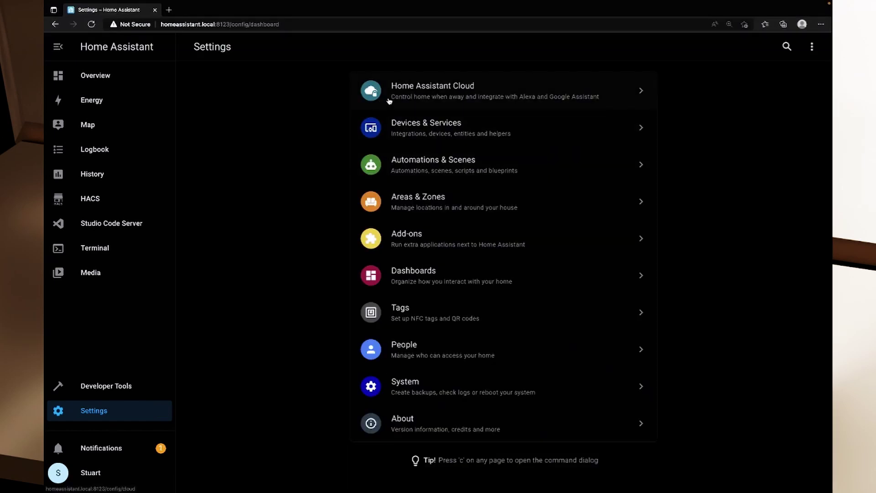
pyautogui.click(438, 100)
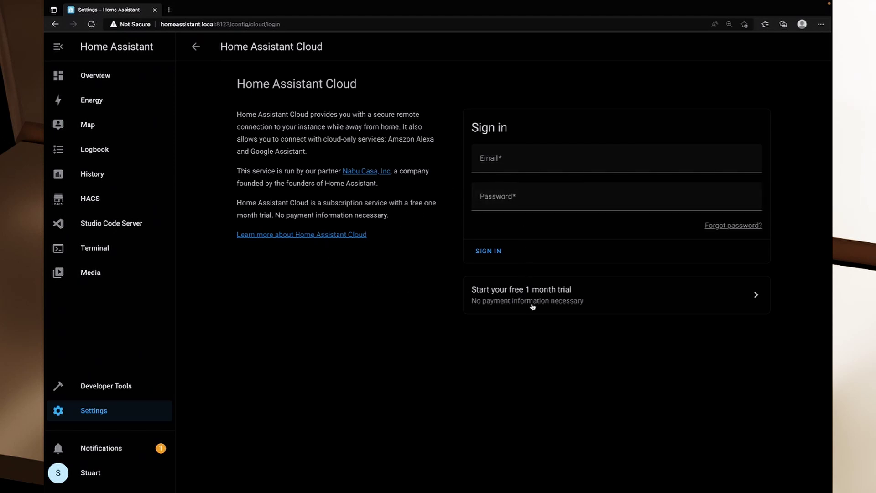
pyautogui.click(585, 294)
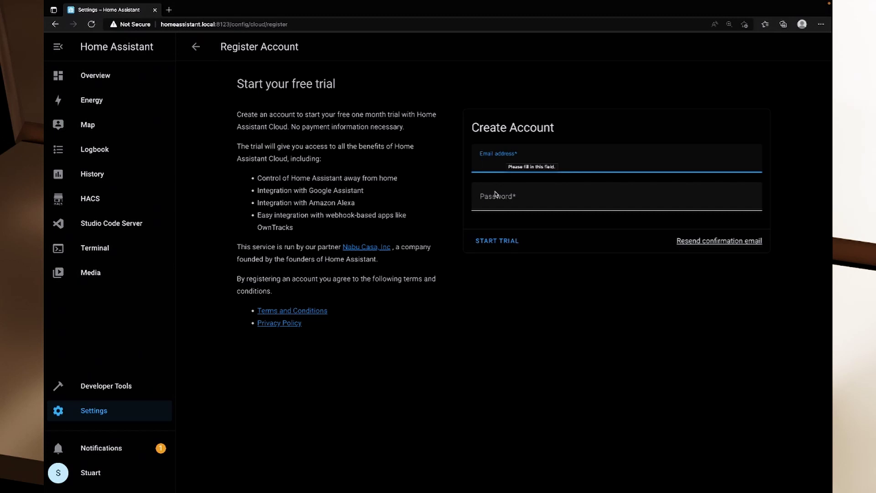
pyautogui.hotkey('alt', 'Left')
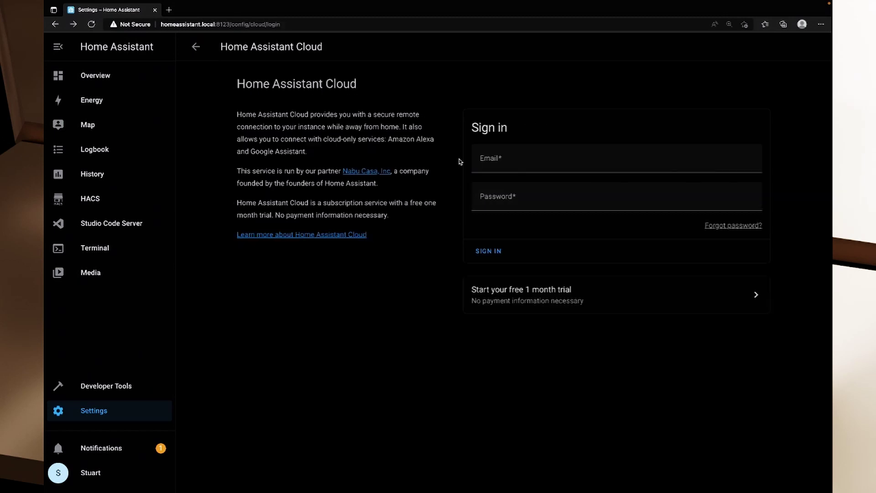
# Sign in to Home Assistant Cloud with the account email and password.
pyautogui.click(510, 164)
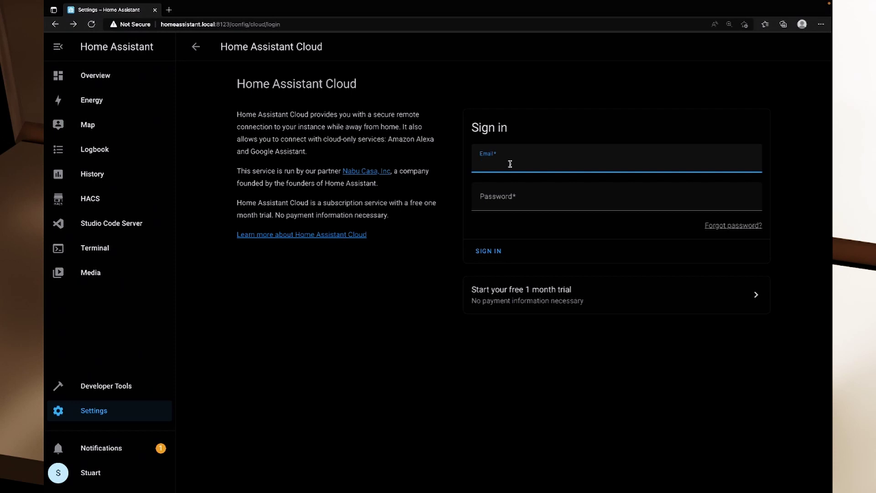
pyautogui.write('stuart@example.com')
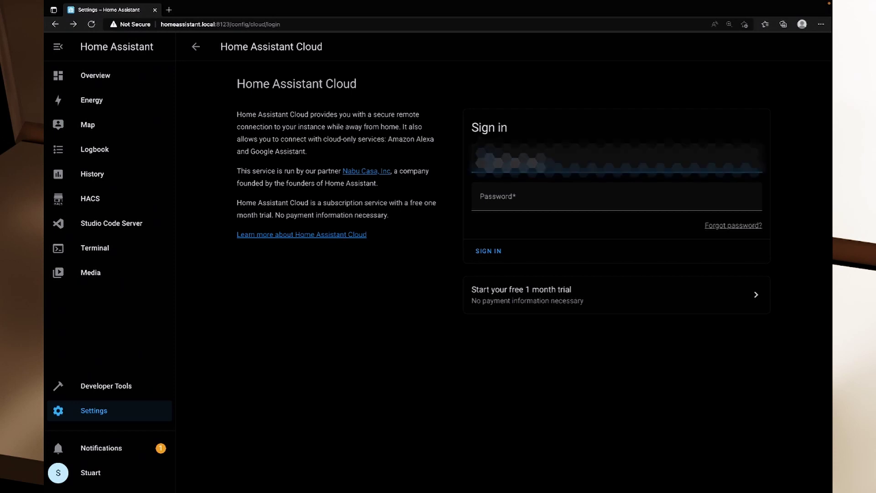
pyautogui.press('Tab')
pyautogui.write('••••••••••••')
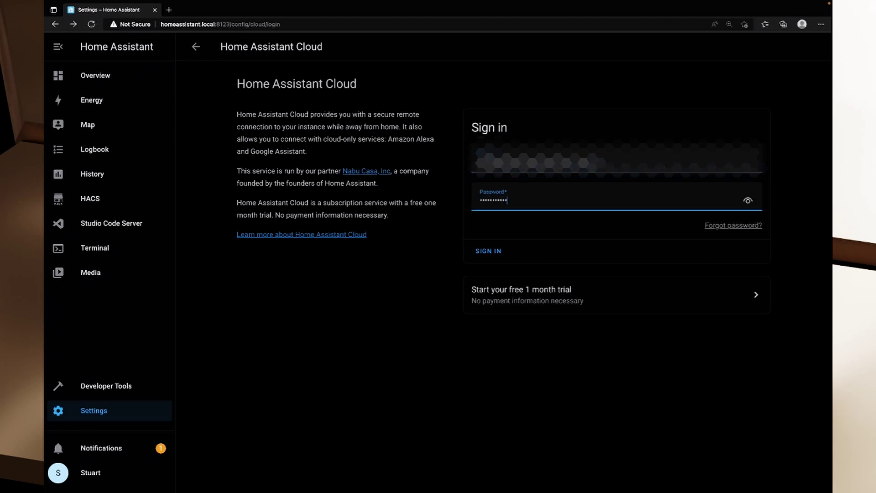
pyautogui.click(486, 251)
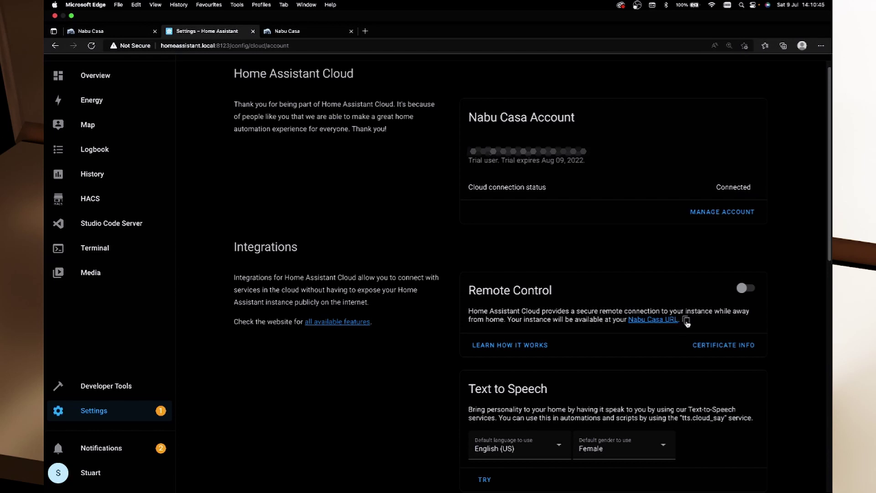
# Enable Cloud Remote Control and copy the instance's Nabu Casa remote URL.
pyautogui.click(743, 290)
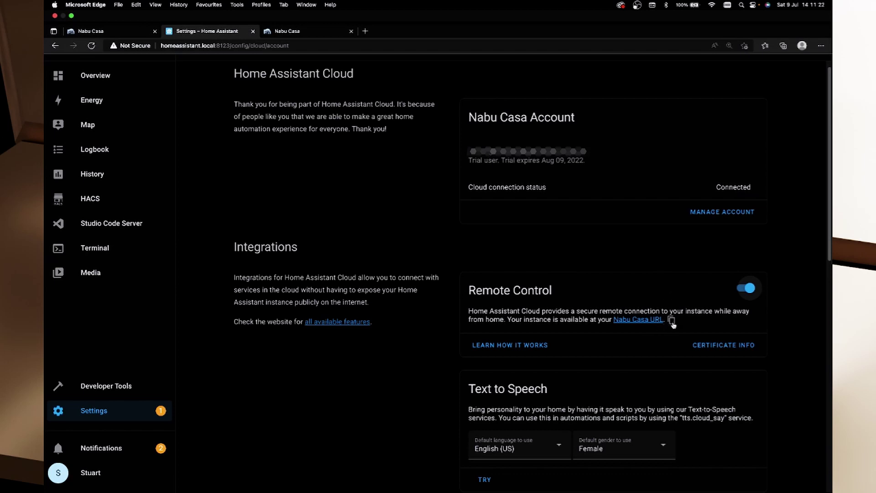
pyautogui.click(672, 320)
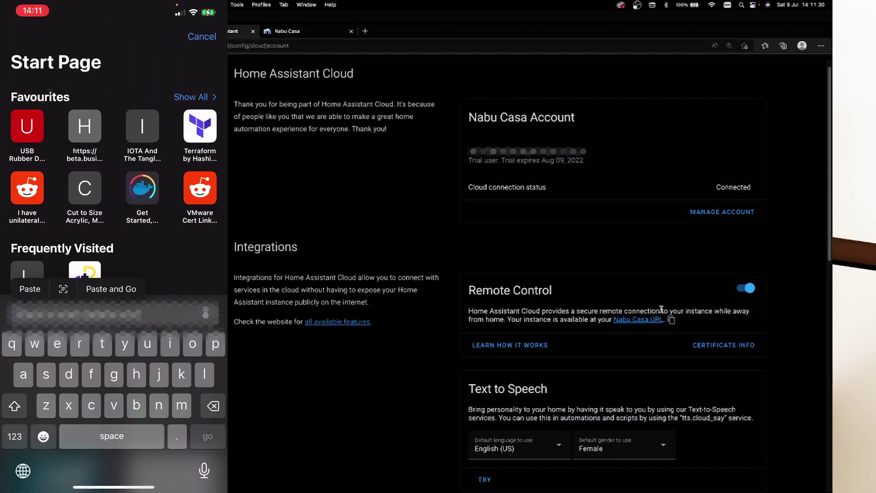
# Open the pasted Nabu Casa URL in Safari and log in with the username and password.
pyautogui.click(111, 288)
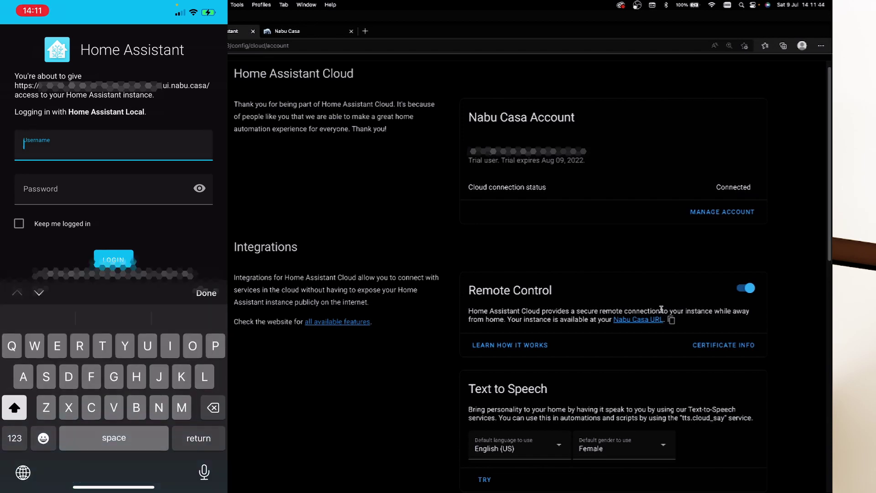
pyautogui.write('Hive')
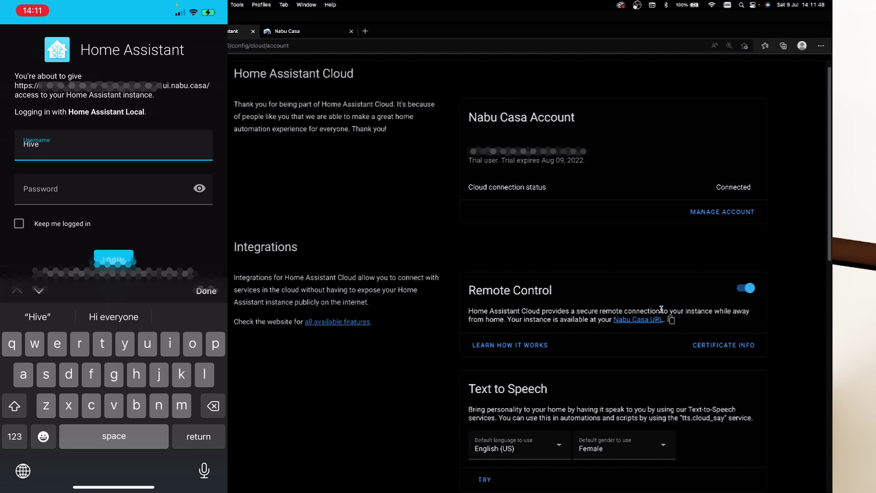
pyautogui.press('BackSpace')
pyautogui.press('BackSpace')
pyautogui.press('BackSpace')
pyautogui.press('BackSpace')
pyautogui.write('hivemind')
pyautogui.press('Tab')
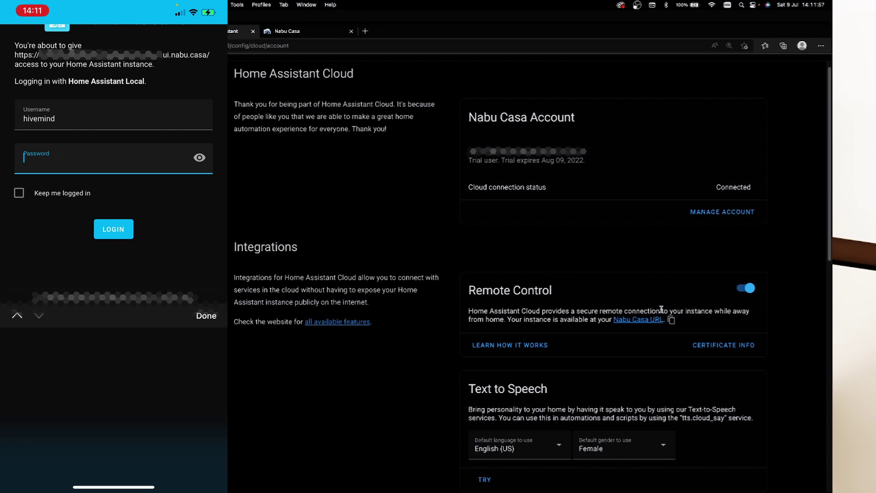
pyautogui.write('•••••••••••••••')
pyautogui.press('Return')
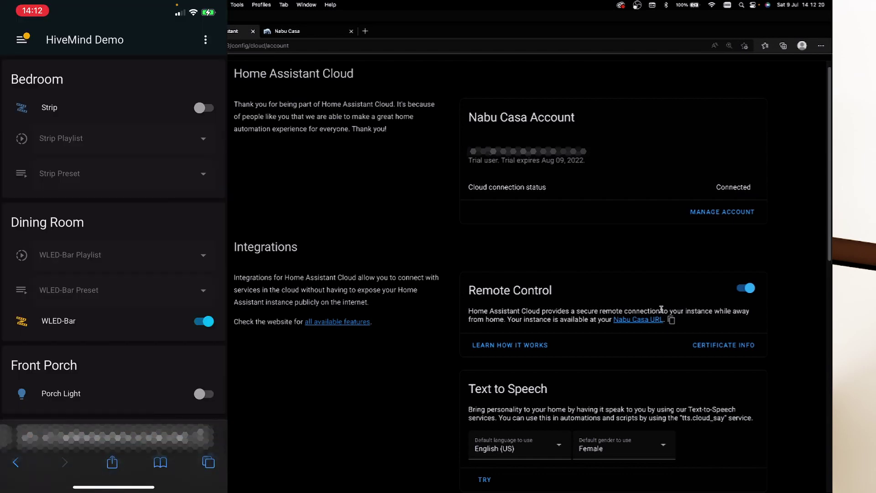
# Scroll through the HiveMind Demo dashboard, then pull down the phone's quick settings.
pyautogui.scroll(-10, 114, 264)
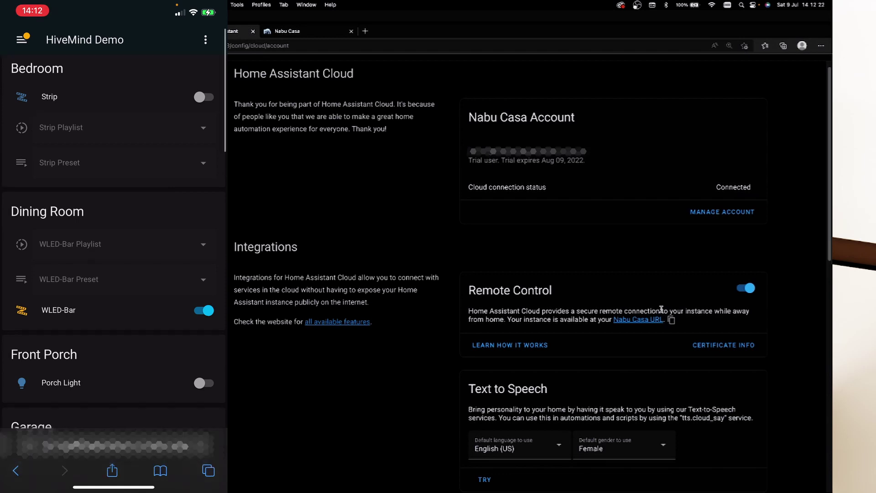
pyautogui.scroll(-4, 114, 265)
pyautogui.scroll(10, 113, 264)
pyautogui.scroll(10, 114, 264)
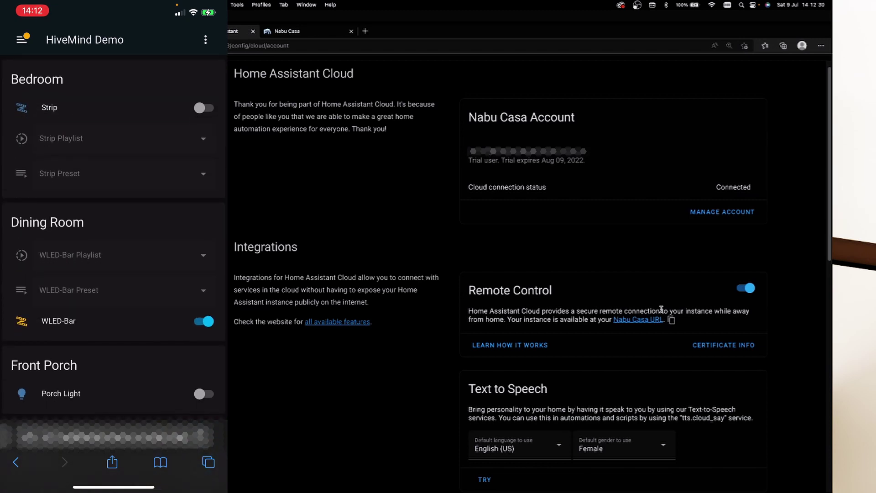
pyautogui.moveTo(200, 7); pyautogui.dragTo(201, 274)
# Turn off the phone's Wi-Fi and reload the dashboard over 4G.
pyautogui.click(44, 146)
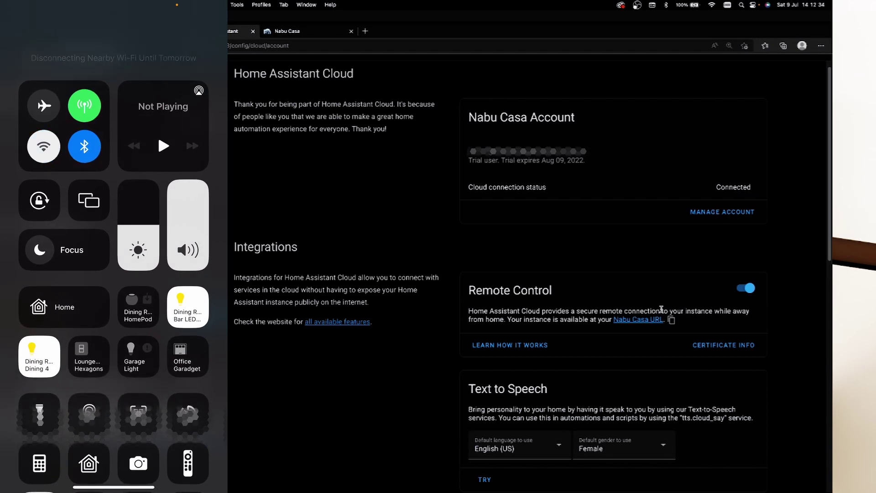
pyautogui.click(114, 57)
pyautogui.click(114, 273)
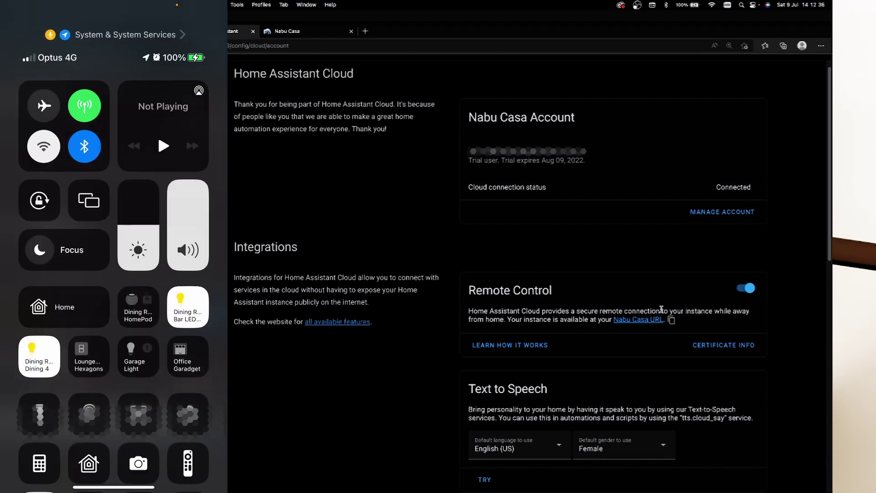
pyautogui.moveTo(114, 456); pyautogui.dragTo(114, 137)
pyautogui.moveTo(113, 182); pyautogui.dragTo(114, 231)
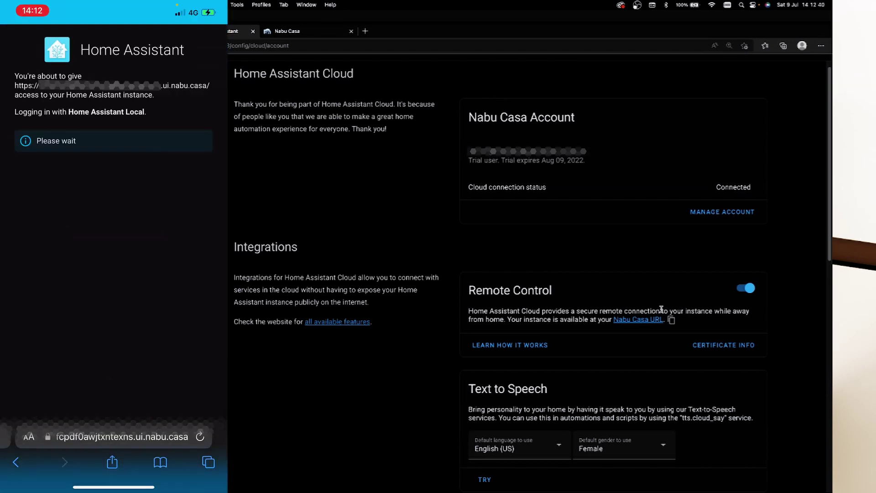
# Log back in remotely with the username and password, staying logged in.
pyautogui.click(113, 148)
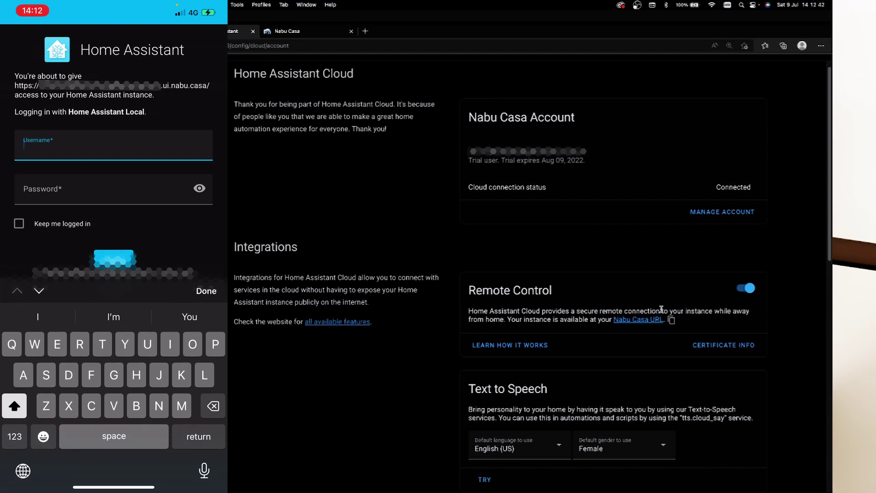
pyautogui.write('hivemind')
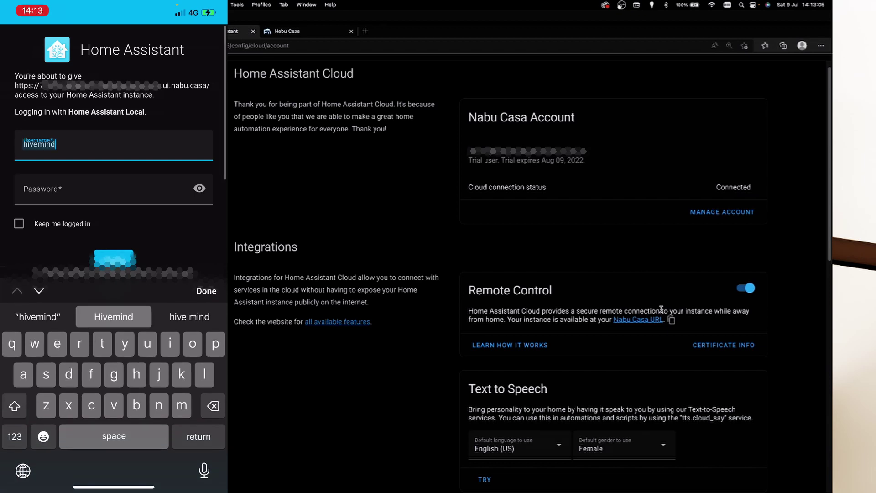
pyautogui.press('Return')
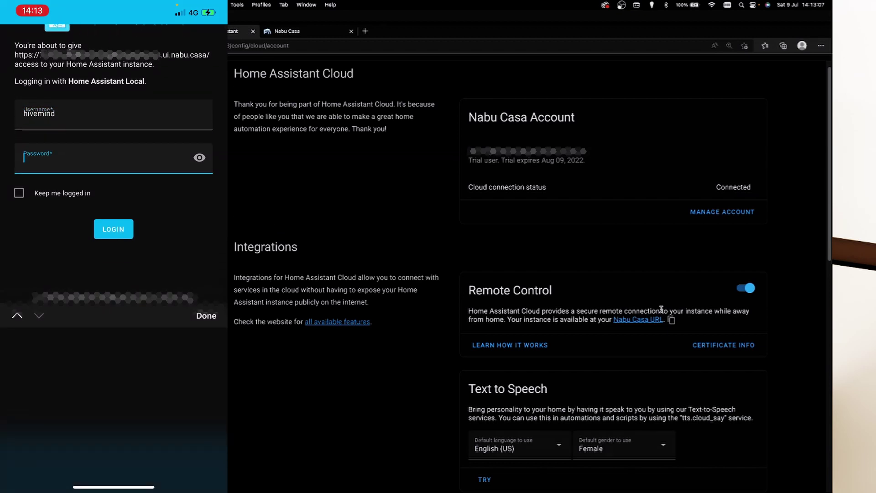
pyautogui.write('••••••••••••••••')
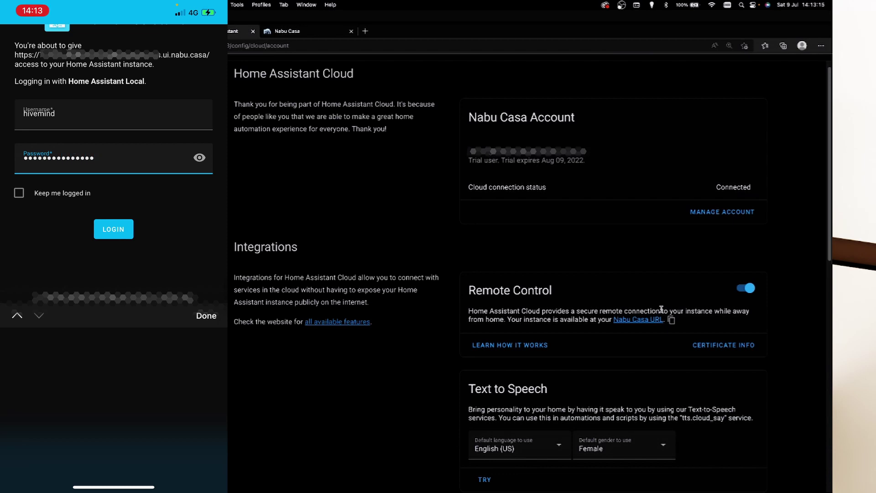
pyautogui.click(19, 193)
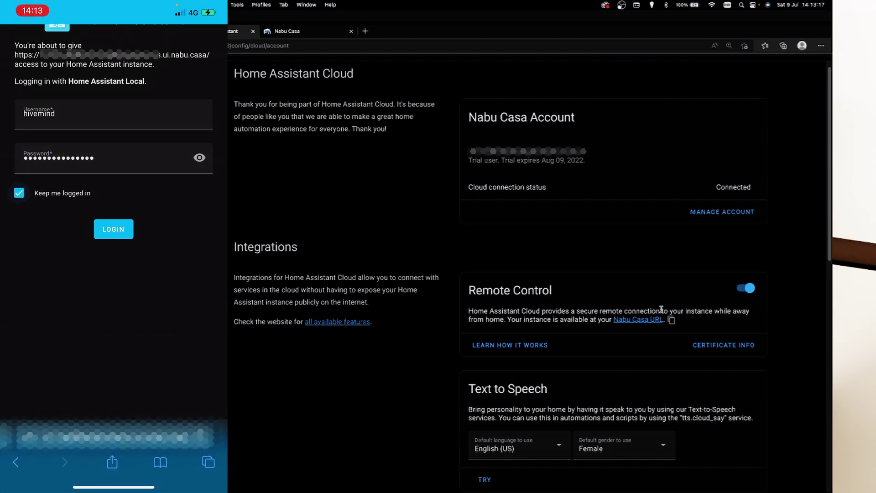
pyautogui.scroll(1, 114, 229)
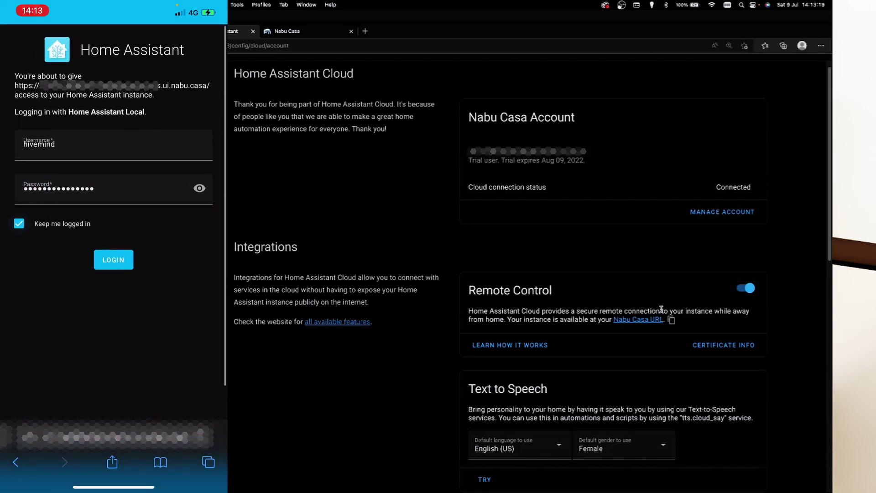
pyautogui.click(114, 259)
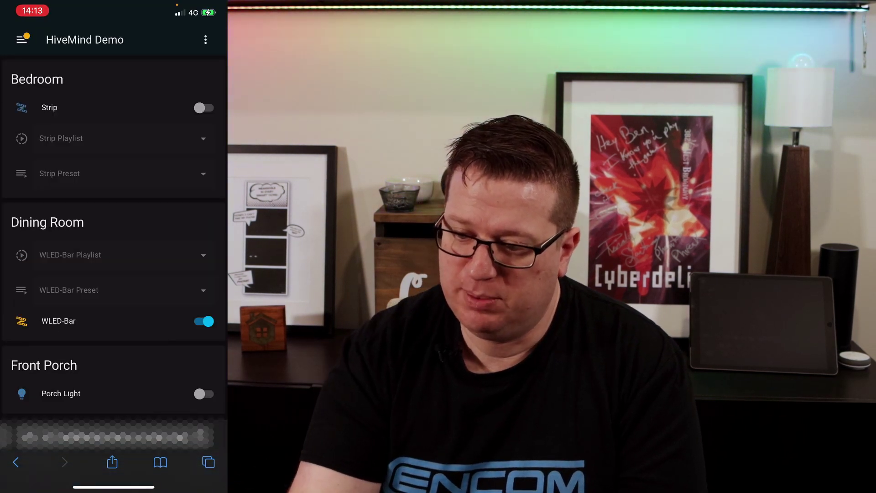
# Remotely switch the Bedroom Strip on then off, and the WLED-Bar off then on.
pyautogui.click(203, 108)
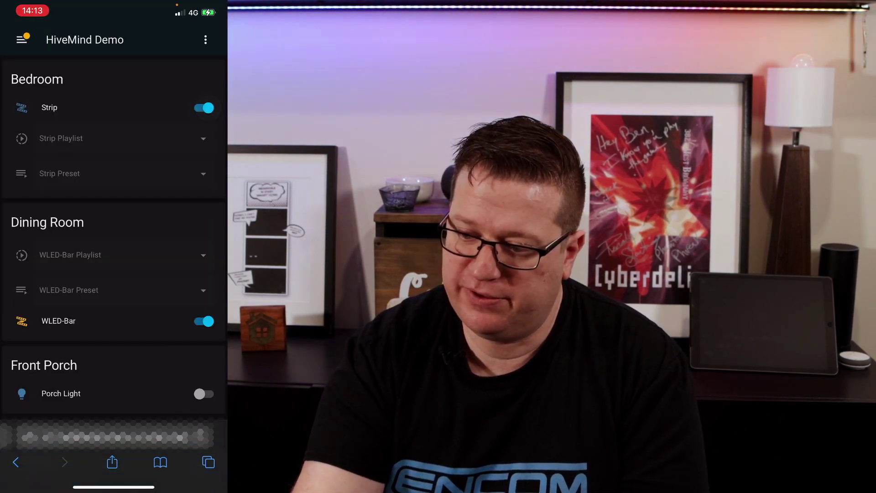
pyautogui.click(204, 108)
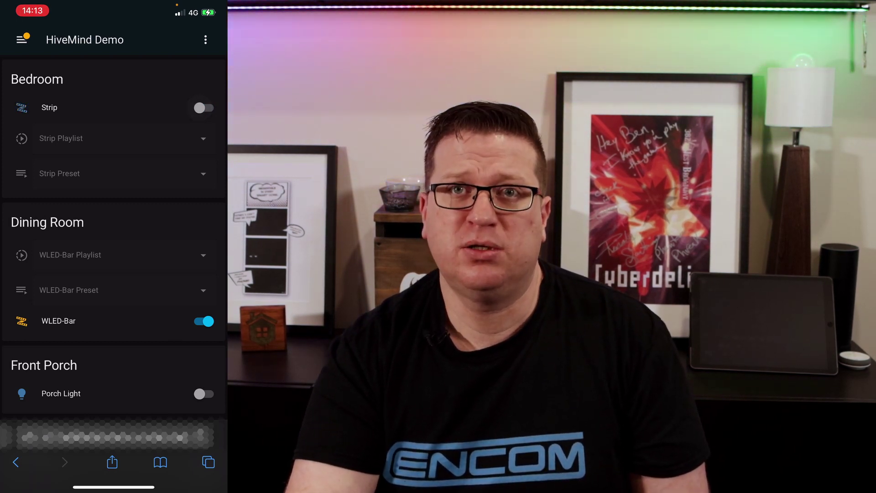
pyautogui.click(203, 321)
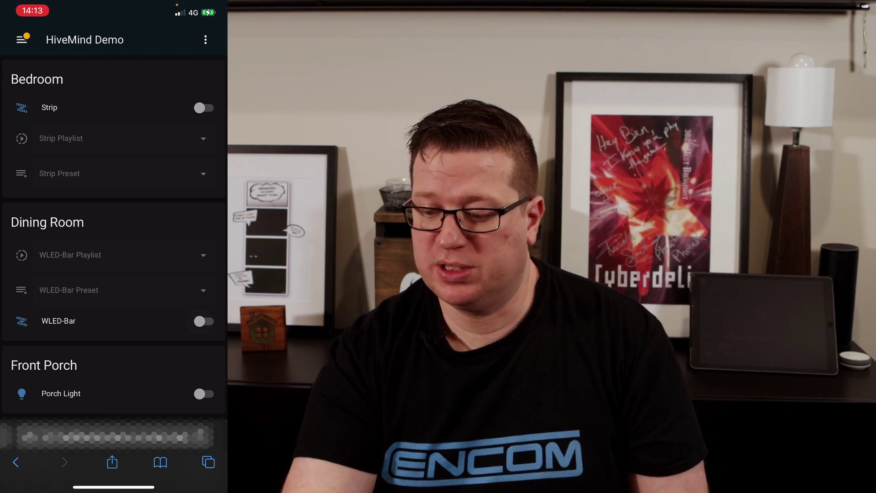
pyautogui.click(203, 322)
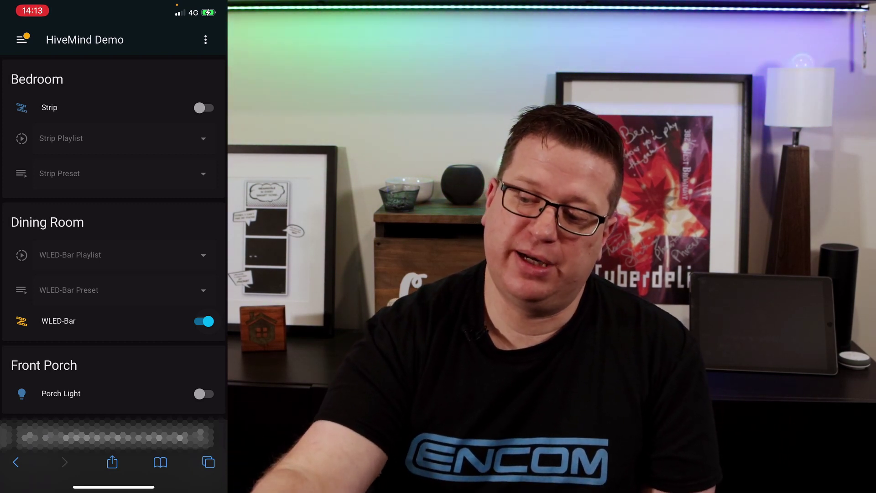
pyautogui.moveTo(208, 9); pyautogui.dragTo(207, 229)
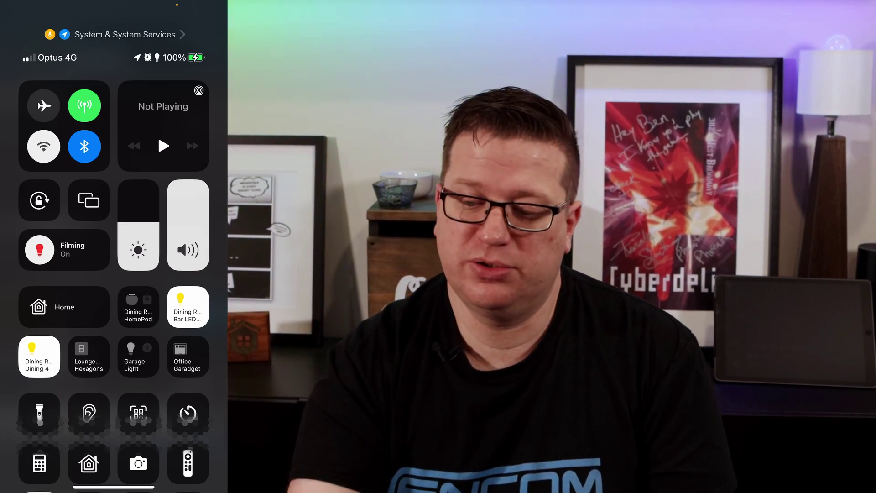
# Turn the phone's Wi-Fi back on.
pyautogui.click(43, 146)
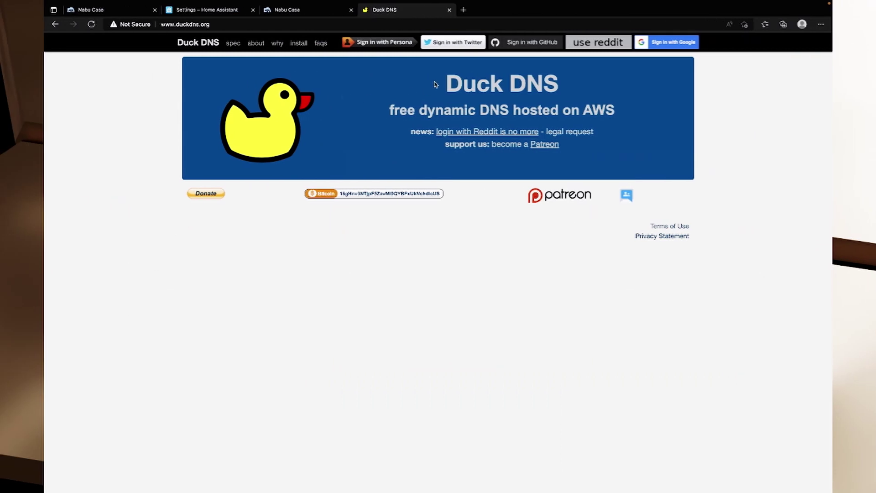
# Sign in to Duck DNS with GitHub and highlight the token, its age and the account creation date.
pyautogui.click(526, 43)
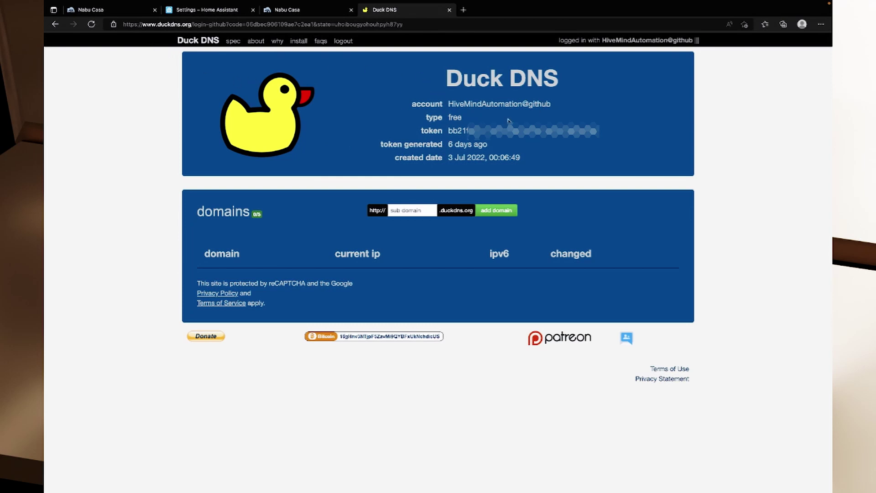
pyautogui.moveTo(449, 132); pyautogui.dragTo(599, 133)
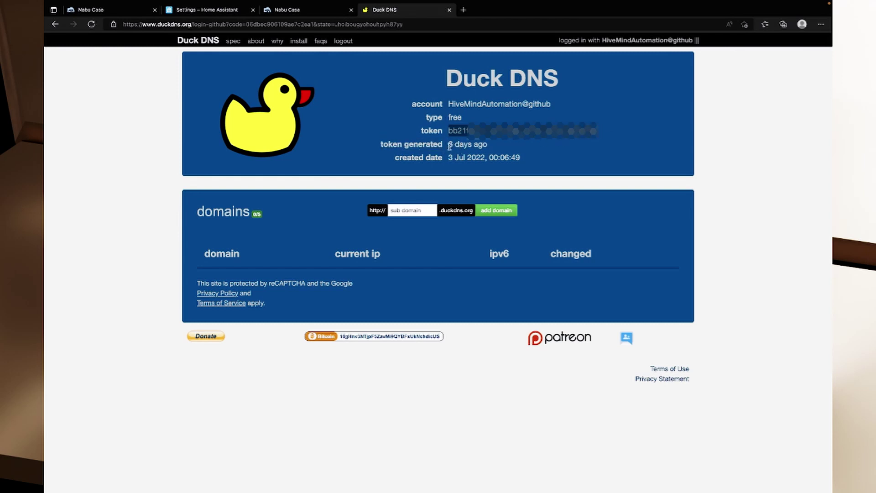
pyautogui.moveTo(450, 146); pyautogui.dragTo(527, 146)
pyautogui.click(525, 150)
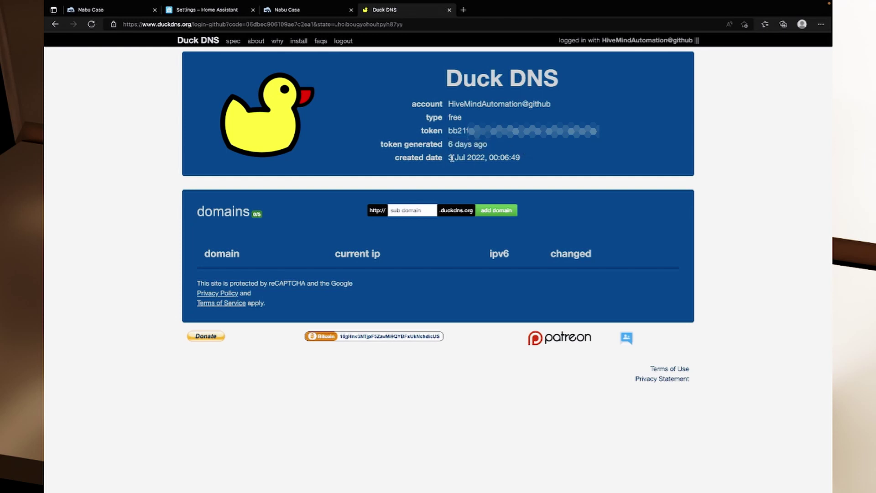
pyautogui.moveTo(449, 157); pyautogui.dragTo(512, 158)
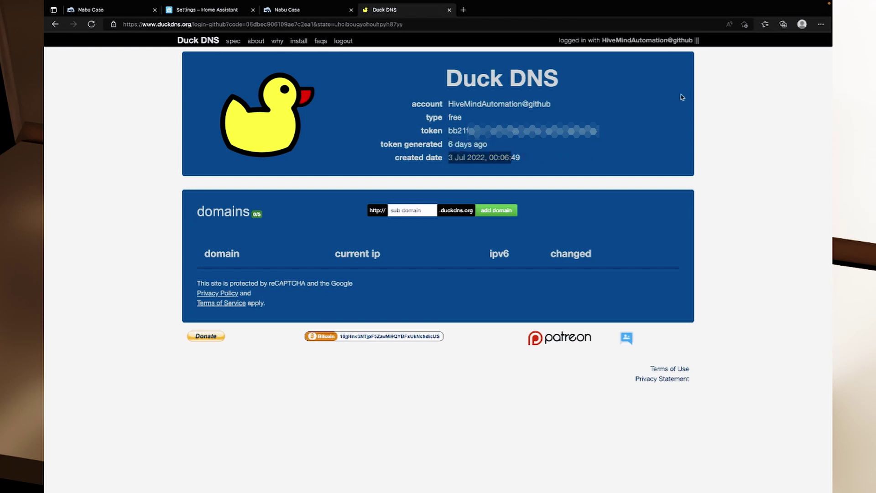
# Recreate the Duck DNS account token from the account menu and copy the new token.
pyautogui.click(697, 40)
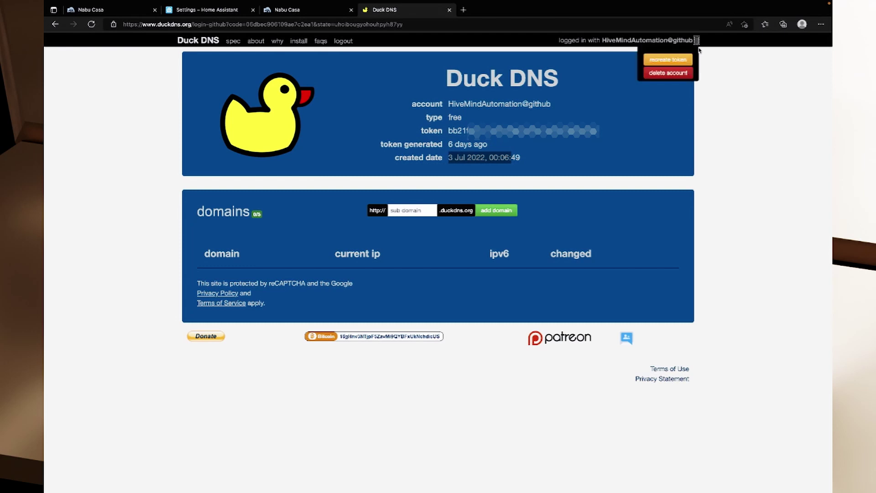
pyautogui.click(678, 62)
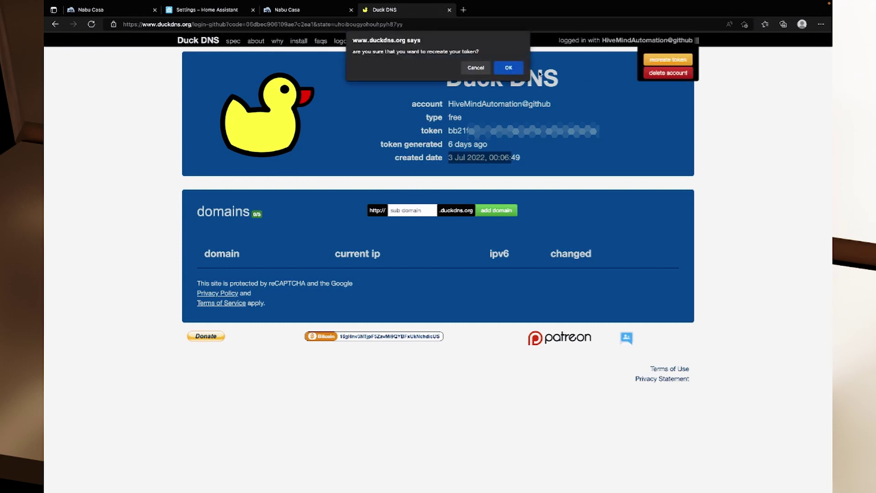
pyautogui.click(506, 68)
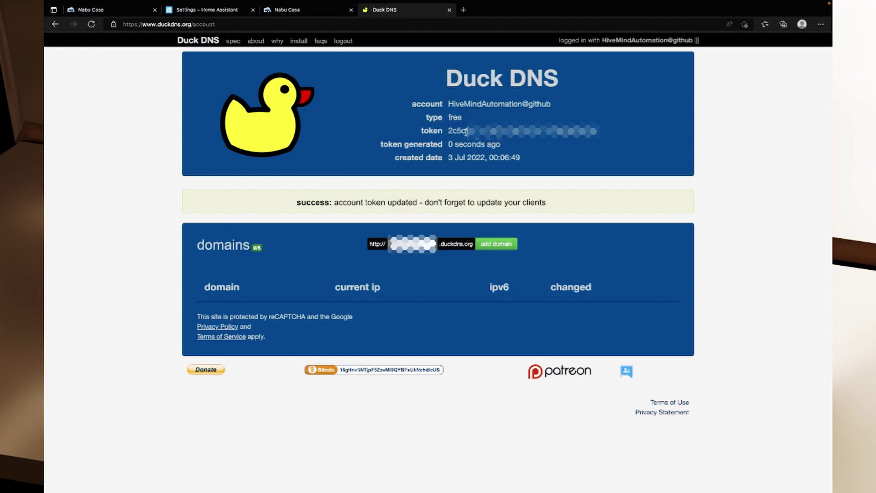
pyautogui.moveTo(450, 130)
pyautogui.mouseDown()
pyautogui.moveTo(594, 131)
pyautogui.moveTo(452, 131)
pyautogui.mouseUp()
pyautogui.hotkey('ctrl', 'c')
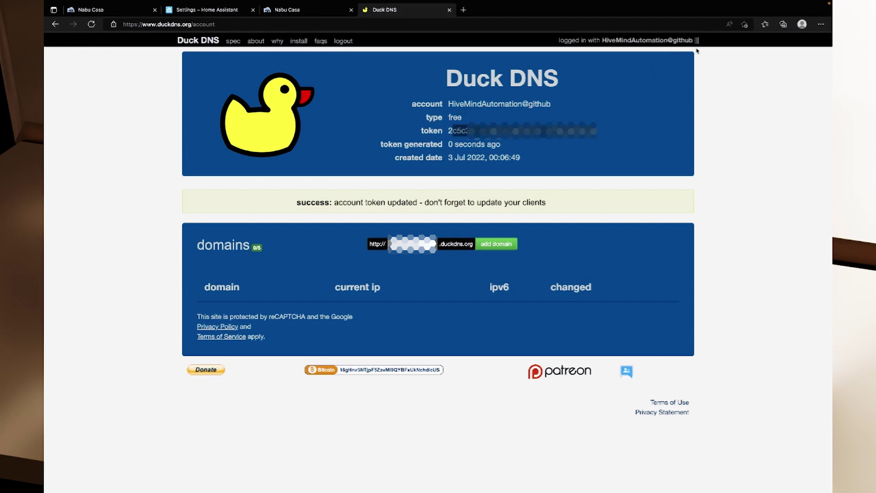
# Add a new Duck DNS subdomain, retrying after the reCaptcha error, then return to Home Assistant.
pyautogui.click(507, 210)
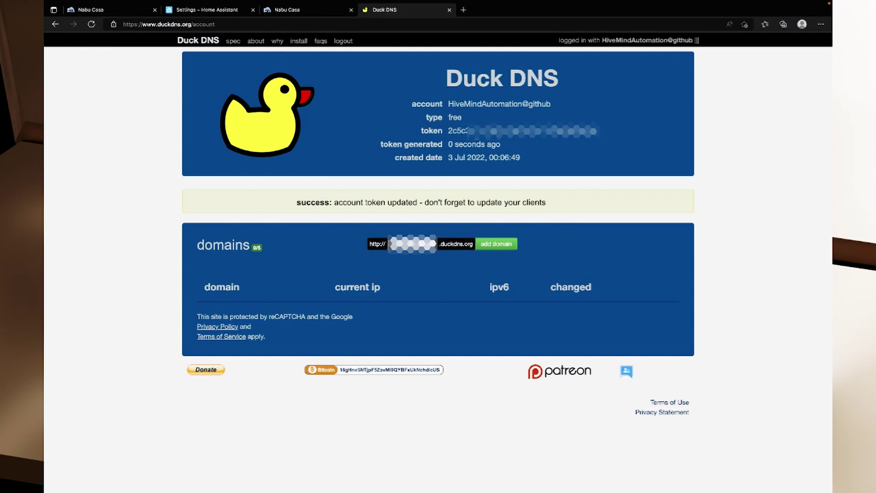
pyautogui.press('Return')
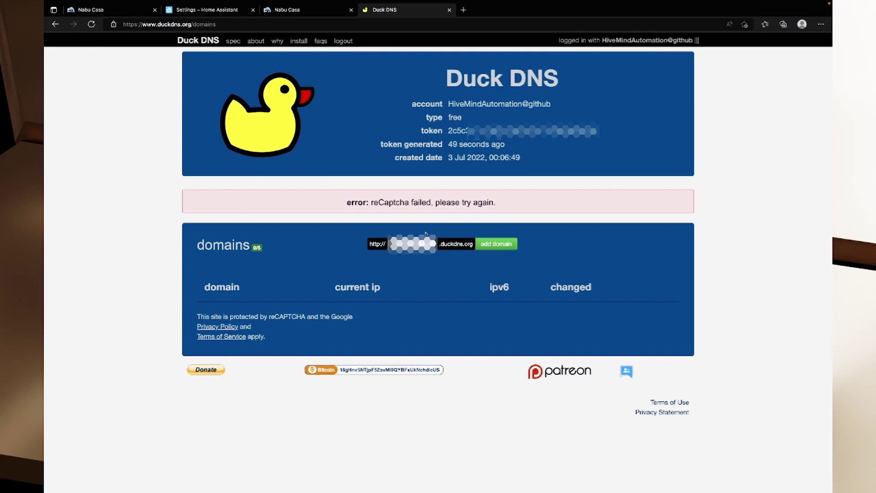
pyautogui.click(494, 245)
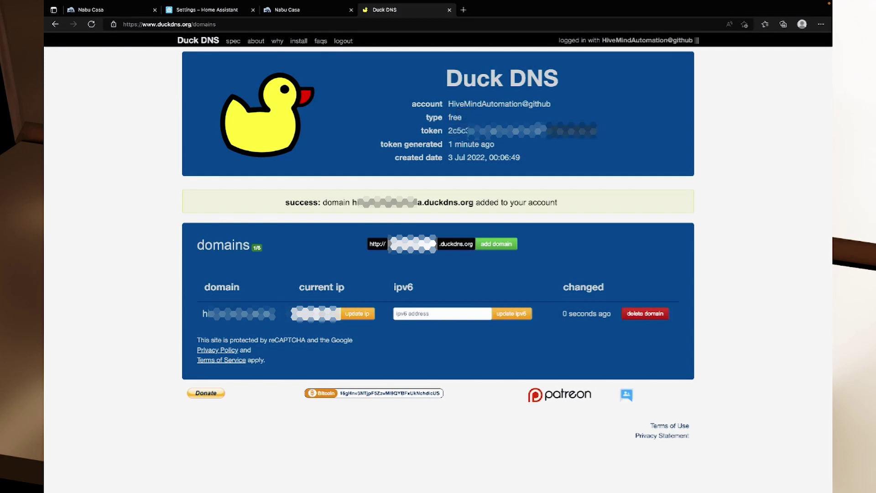
pyautogui.moveTo(596, 131); pyautogui.dragTo(446, 131)
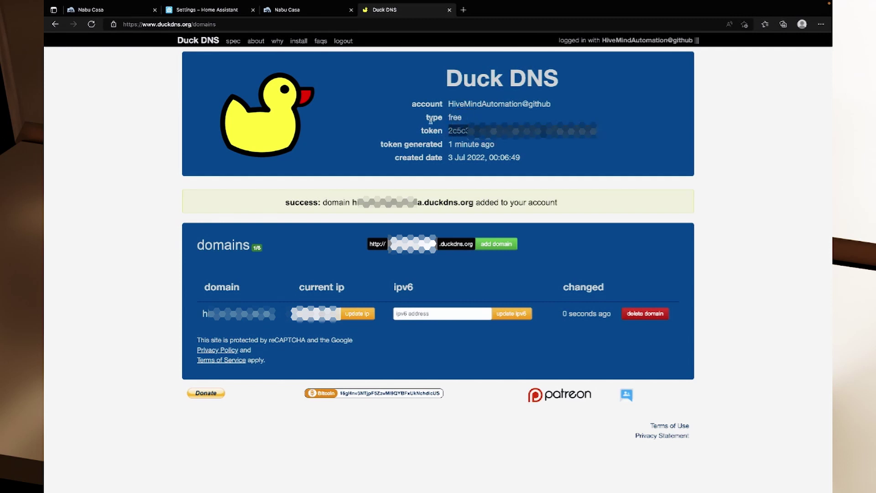
pyautogui.click(212, 14)
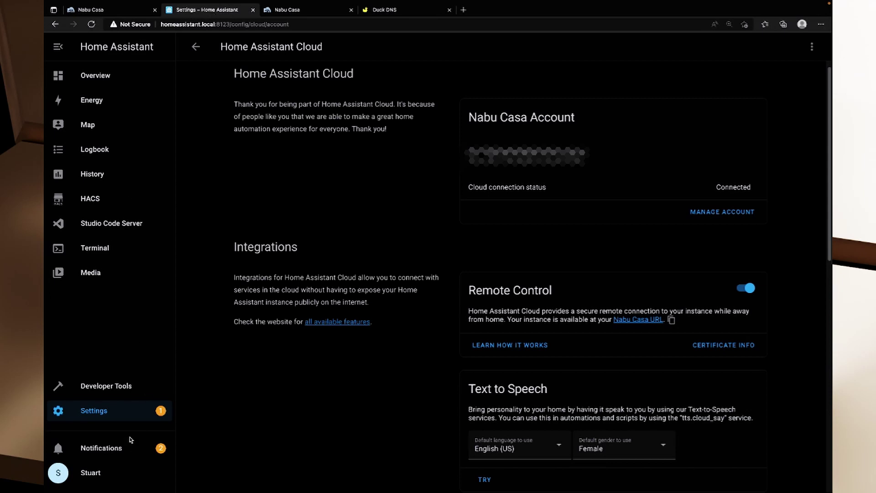
# Open the Duck DNS add-on page (version 1.15.0) from the Add-on Store.
pyautogui.click(115, 411)
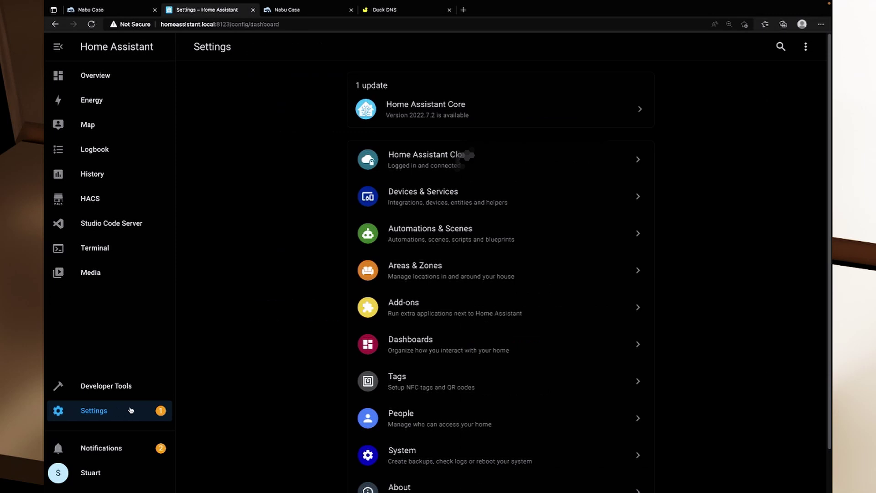
pyautogui.click(439, 314)
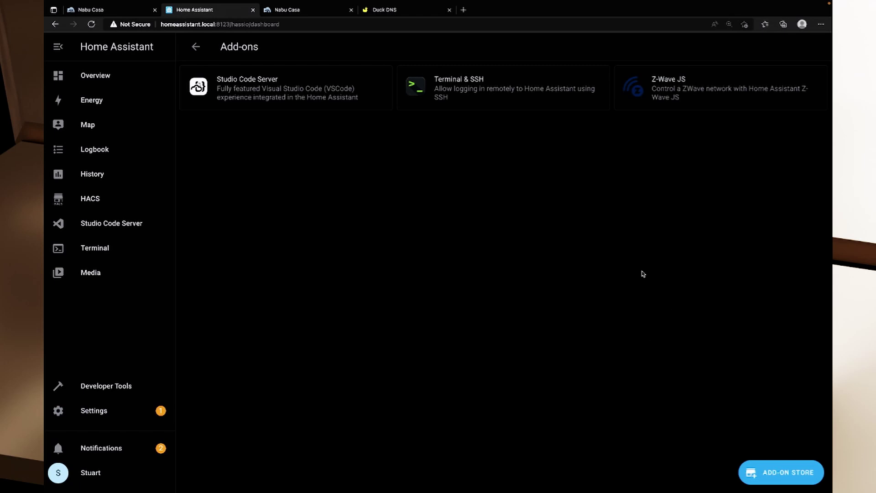
pyautogui.click(783, 474)
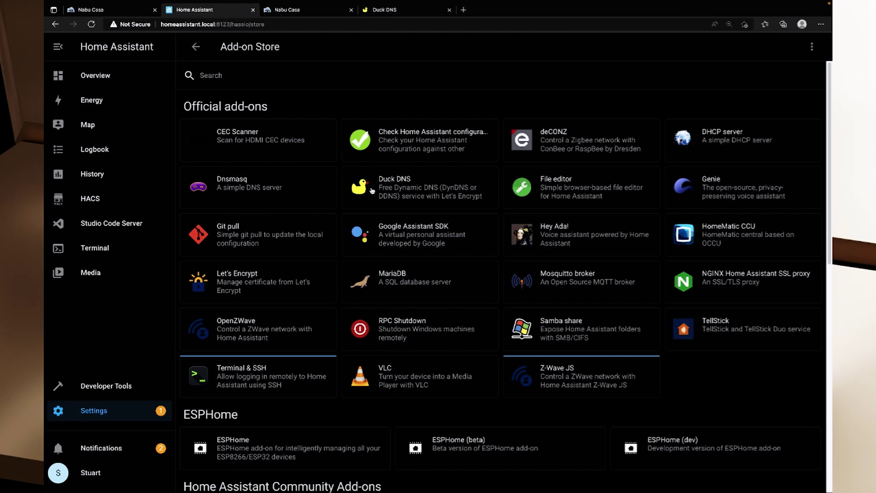
pyautogui.click(373, 190)
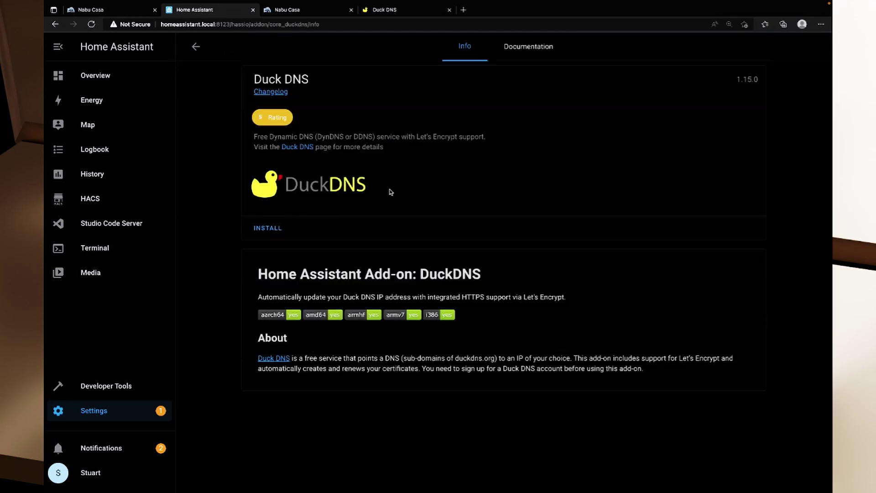
# Install the Duck DNS add-on and look over its Configuration and Documentation tabs.
pyautogui.click(274, 230)
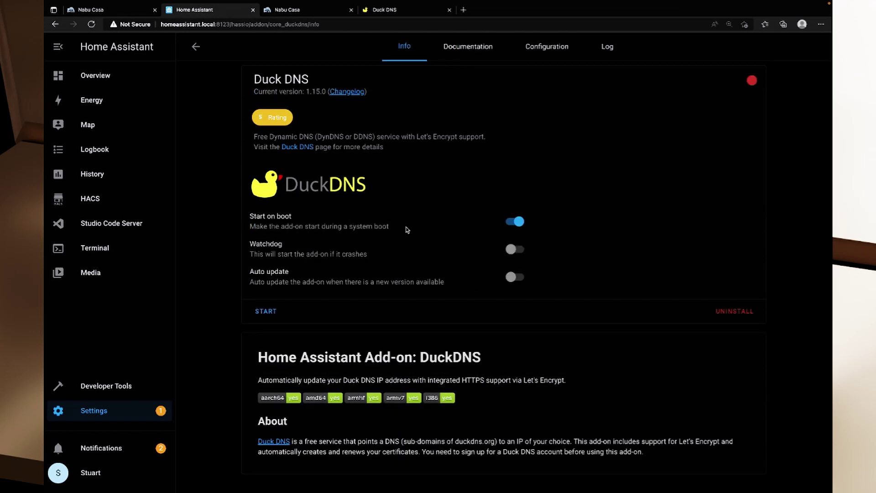
pyautogui.click(553, 42)
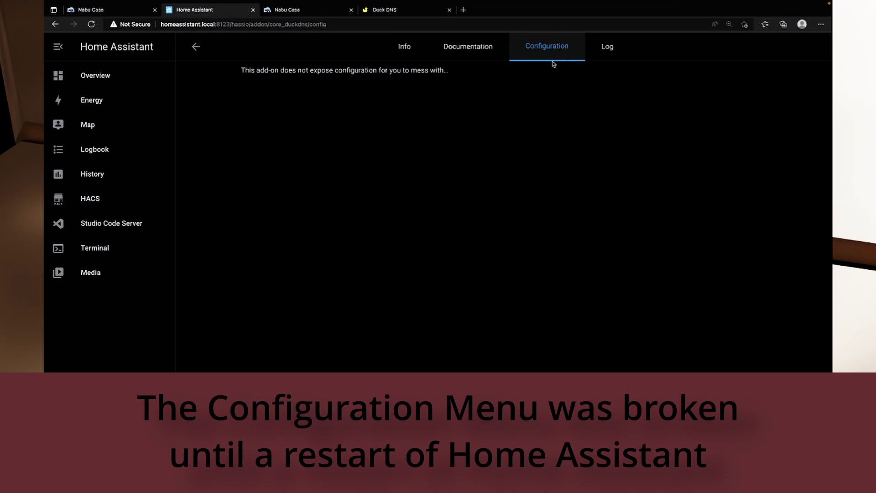
pyautogui.click(449, 41)
# Reopen the installed Duck DNS add-on from the Settings add-ons list.
pyautogui.click(95, 410)
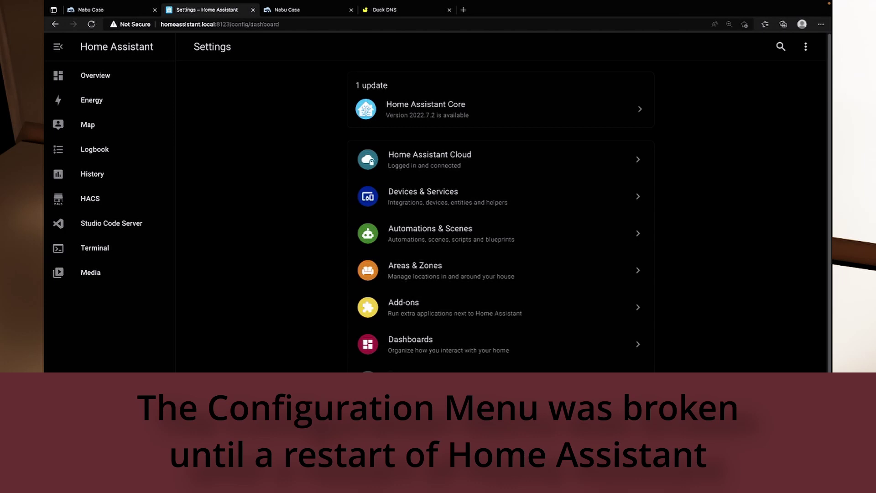
pyautogui.click(466, 440)
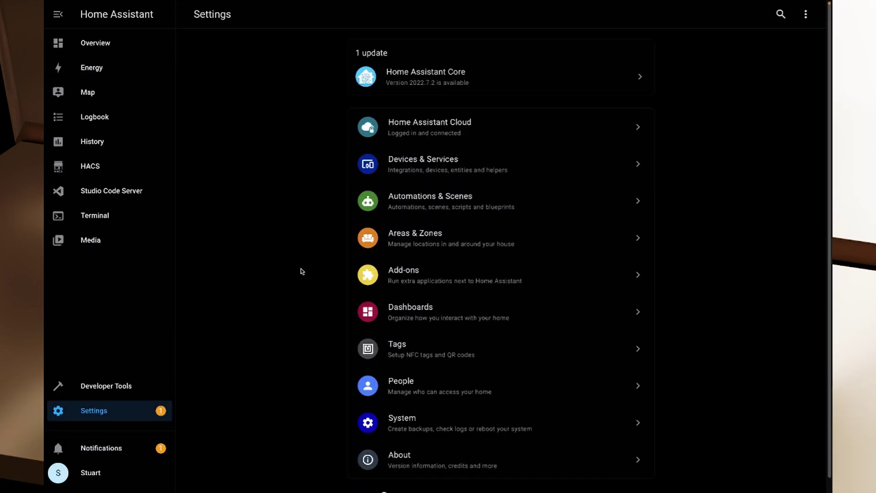
pyautogui.click(453, 272)
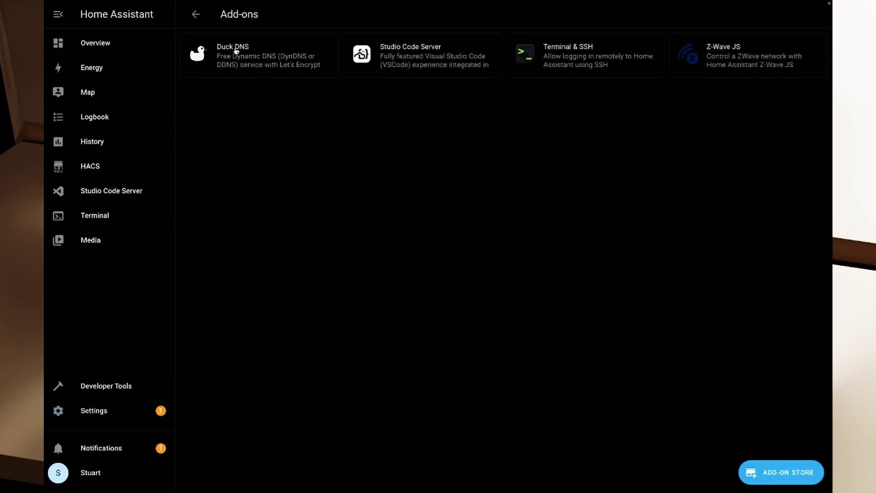
pyautogui.click(236, 51)
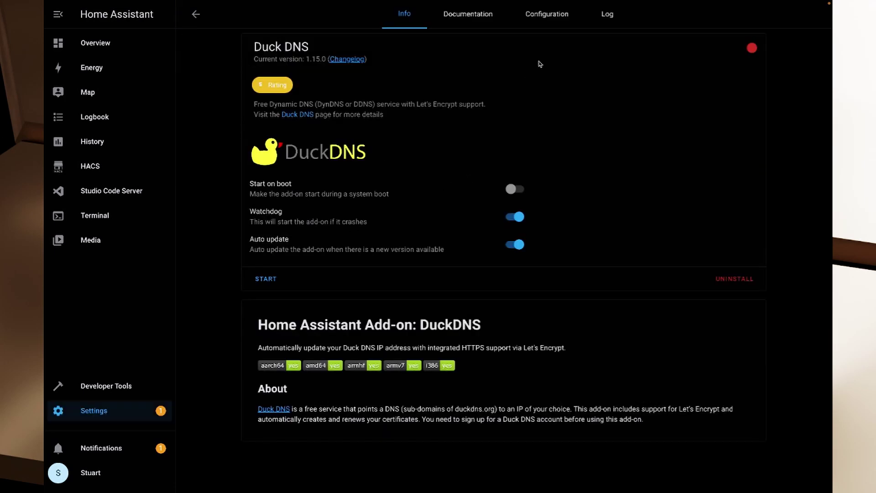
# Replace the empty domain entry with mydomain.duckdns.org in the add-on's options.
pyautogui.click(553, 14)
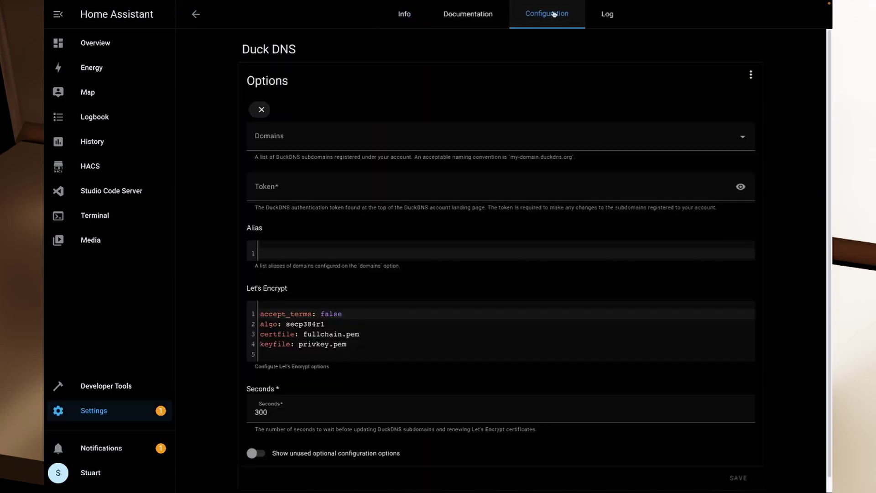
pyautogui.click(262, 110)
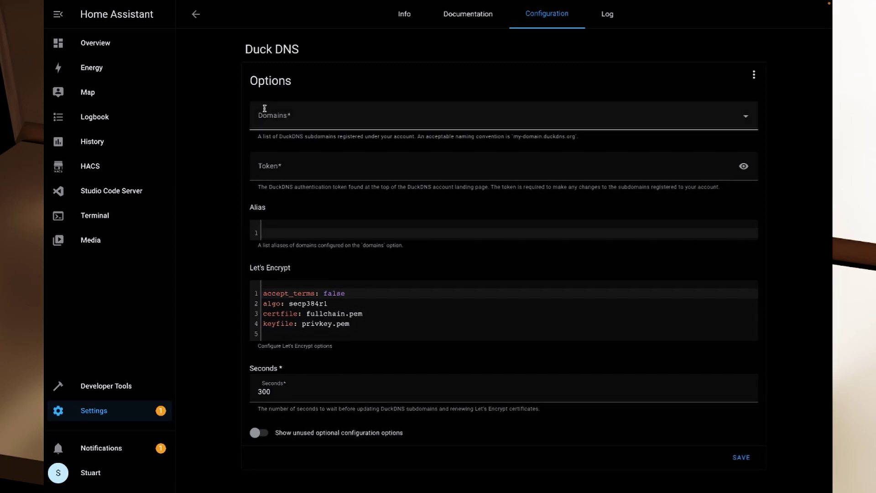
pyautogui.click(300, 117)
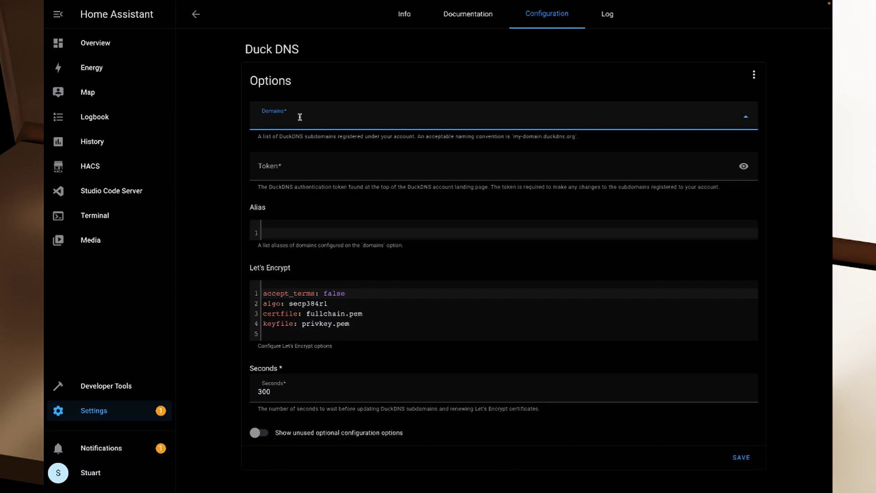
pyautogui.write('mydomain')
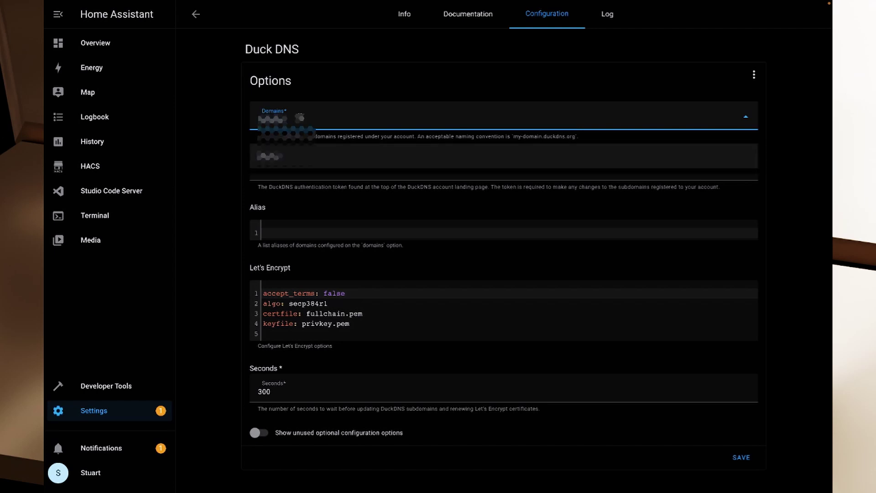
pyautogui.write('.duck')
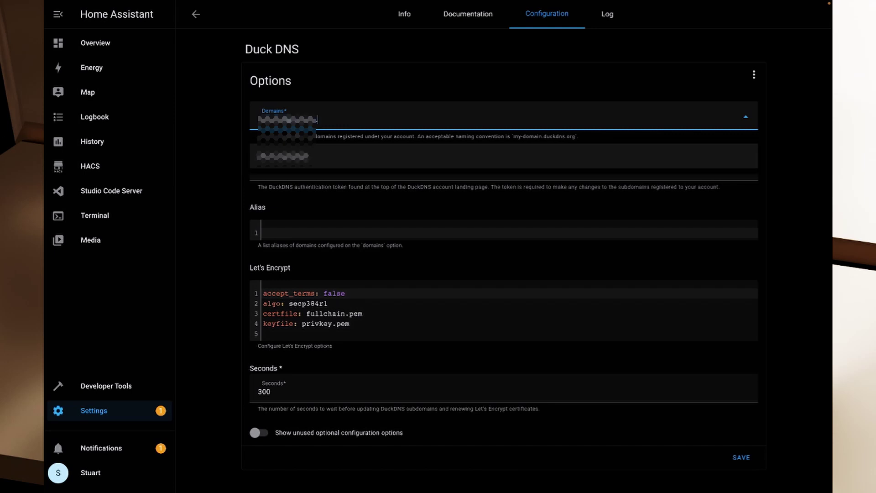
pyautogui.write('dns.org')
pyautogui.press('Return')
# Paste the Duck DNS token, set accept_terms to true, and save the configuration.
pyautogui.click(305, 190)
pyautogui.hotkey('ctrl', 'v')
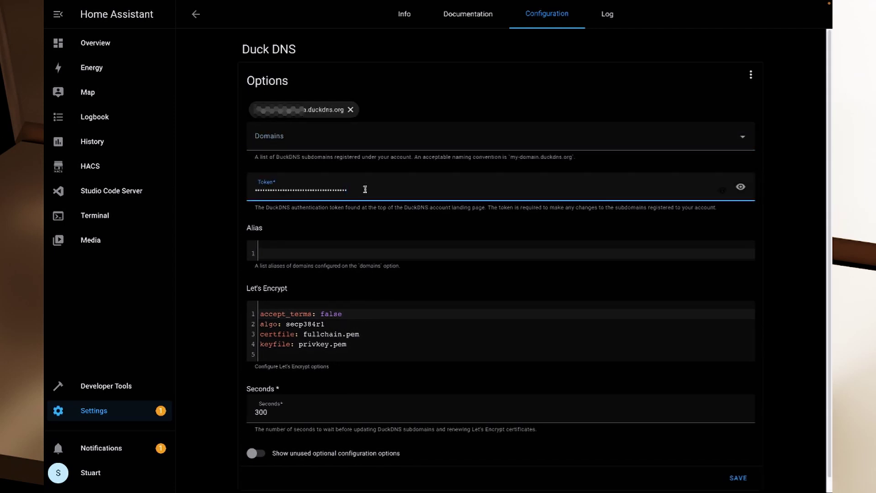
pyautogui.doubleClick(338, 315)
pyautogui.write('true')
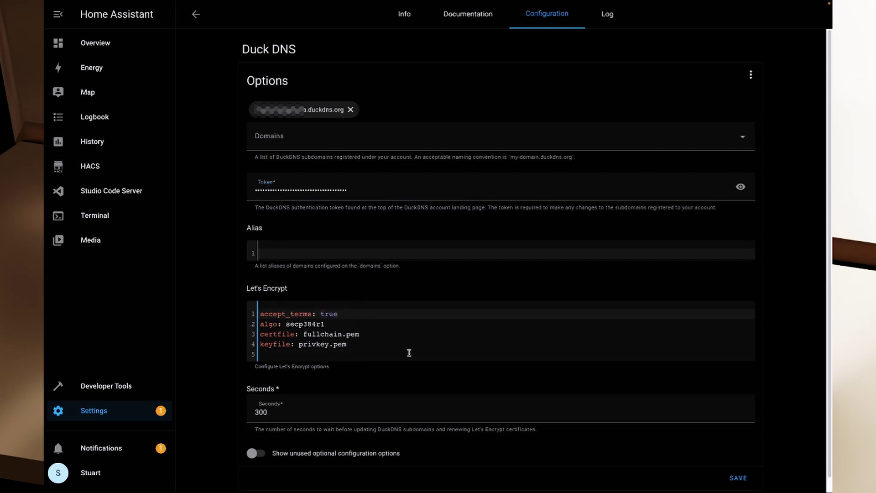
pyautogui.click(738, 479)
pyautogui.click(411, 19)
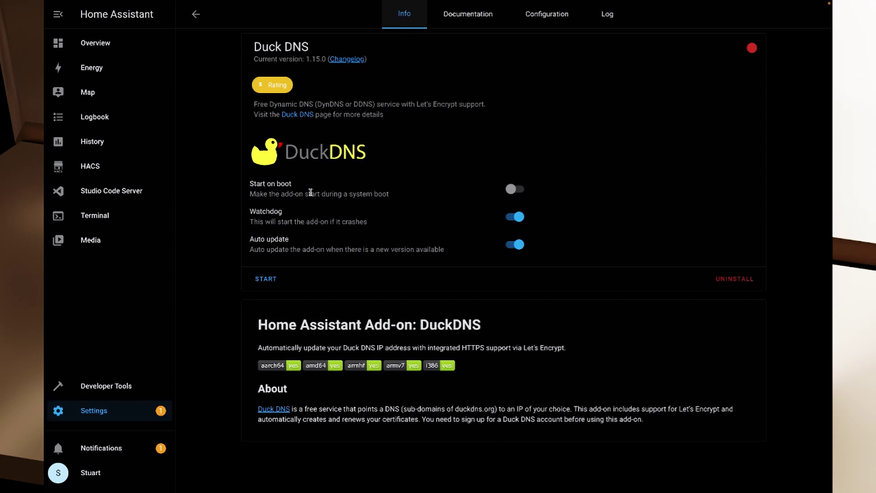
# Turn on Start on boot and start the Duck DNS add-on.
pyautogui.click(515, 189)
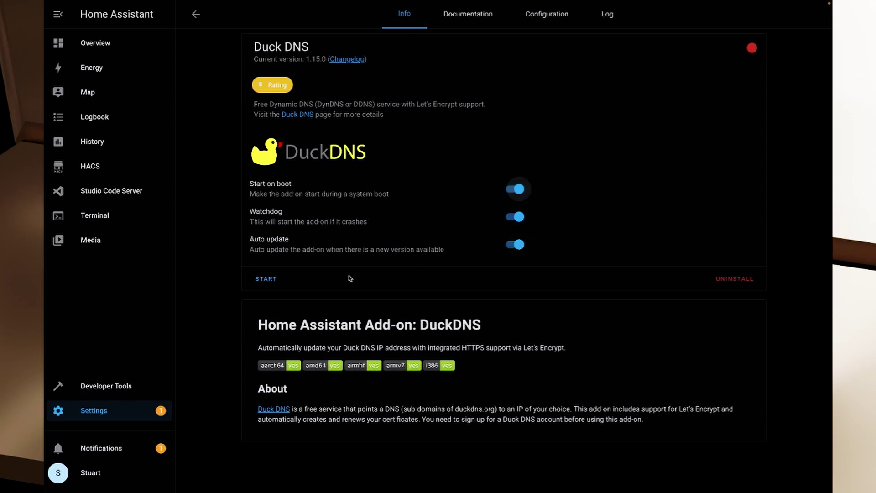
pyautogui.click(266, 280)
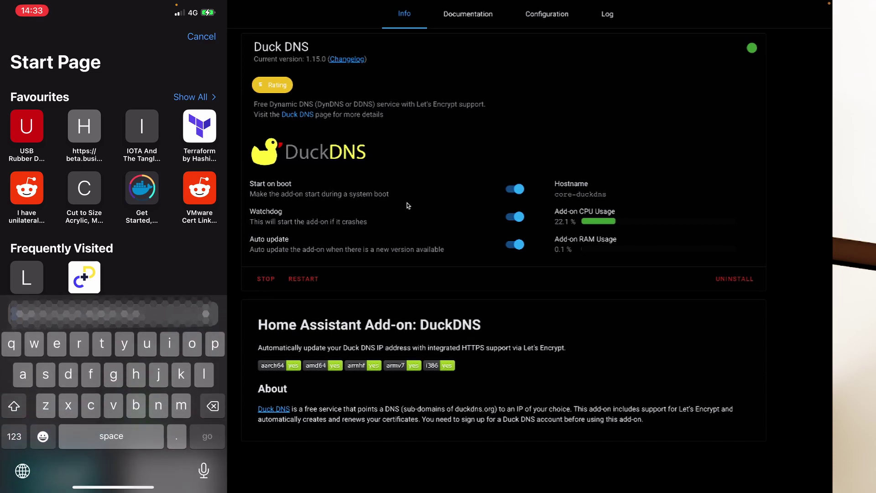
# In the phone's Safari, go to the duckdns.org address on port 8124.
pyautogui.write('h')
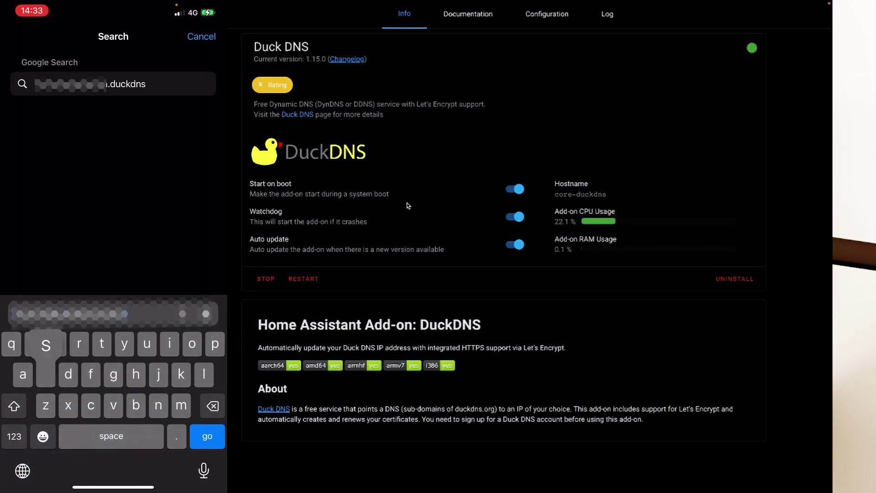
pyautogui.write('org')
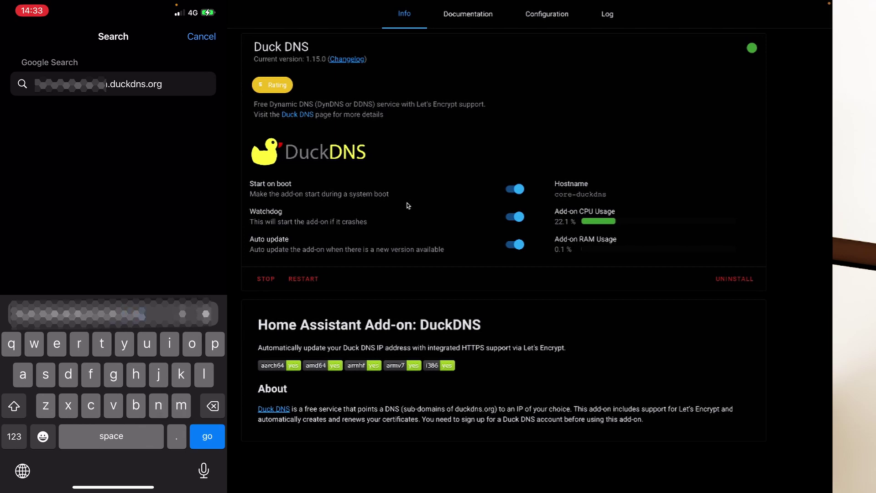
pyautogui.write(':8')
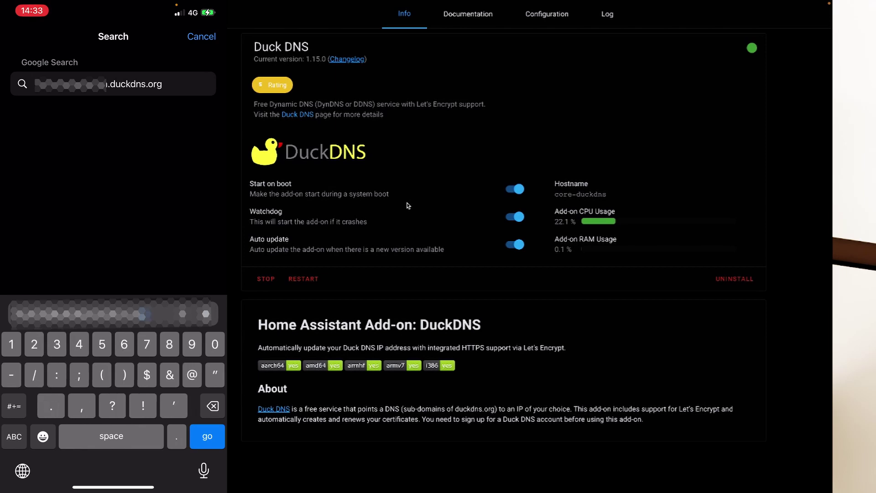
pyautogui.write('124')
pyautogui.press('Return')
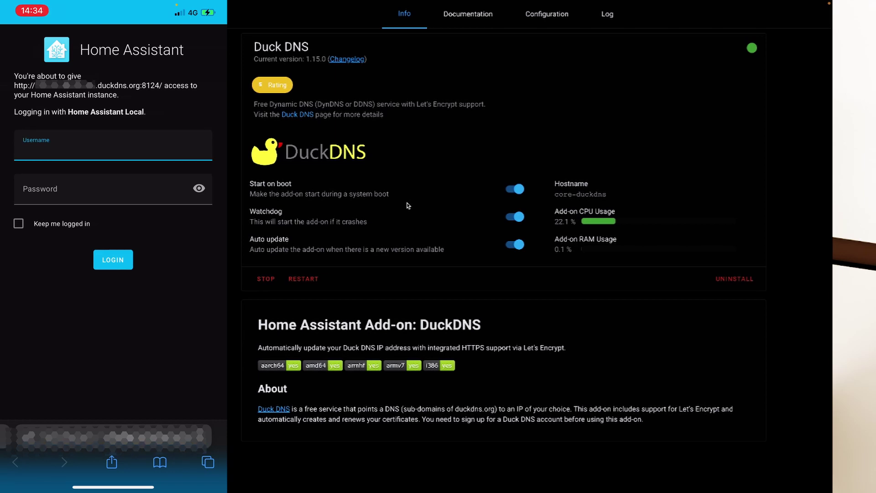
# Log in with the account's username and password, ticking Keep me logged in.
pyautogui.click(113, 149)
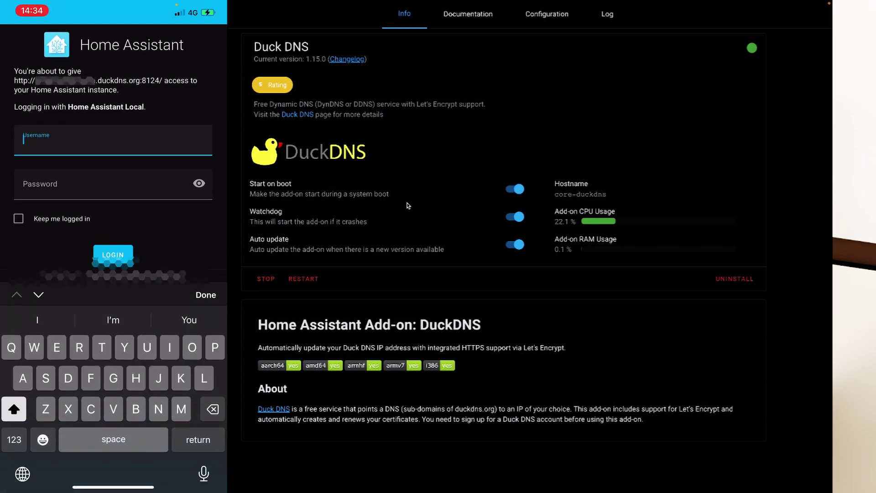
pyautogui.write('H')
pyautogui.press('BackSpace')
pyautogui.write('hu')
pyautogui.press('BackSpace')
pyautogui.write('ivemind')
pyautogui.press('Return')
pyautogui.write('•••••••••••••••')
pyautogui.click(18, 193)
pyautogui.click(113, 229)
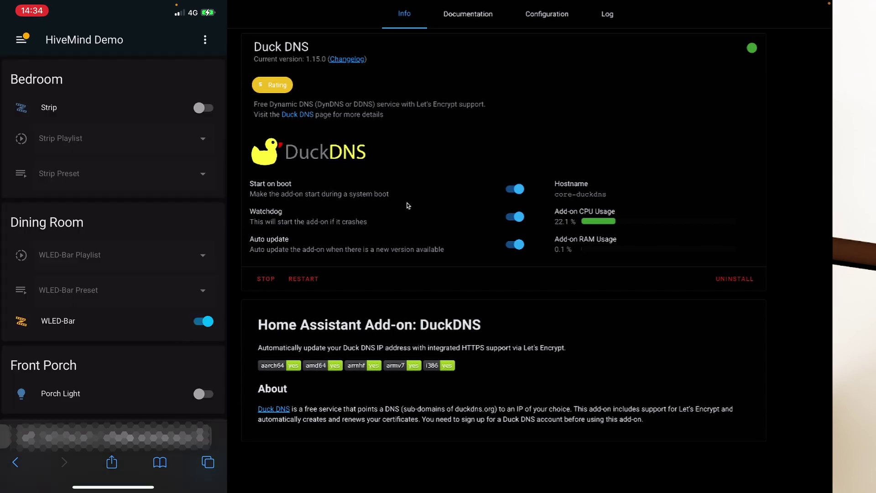
pyautogui.scroll(-2, 114, 228)
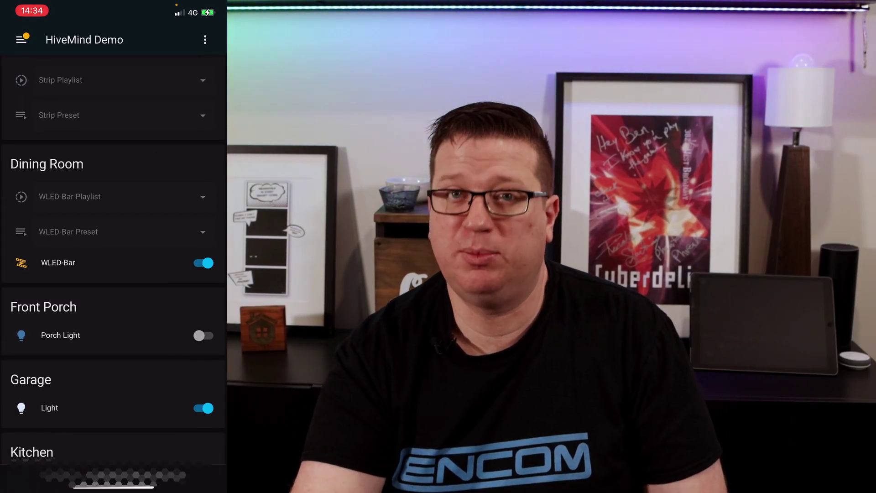